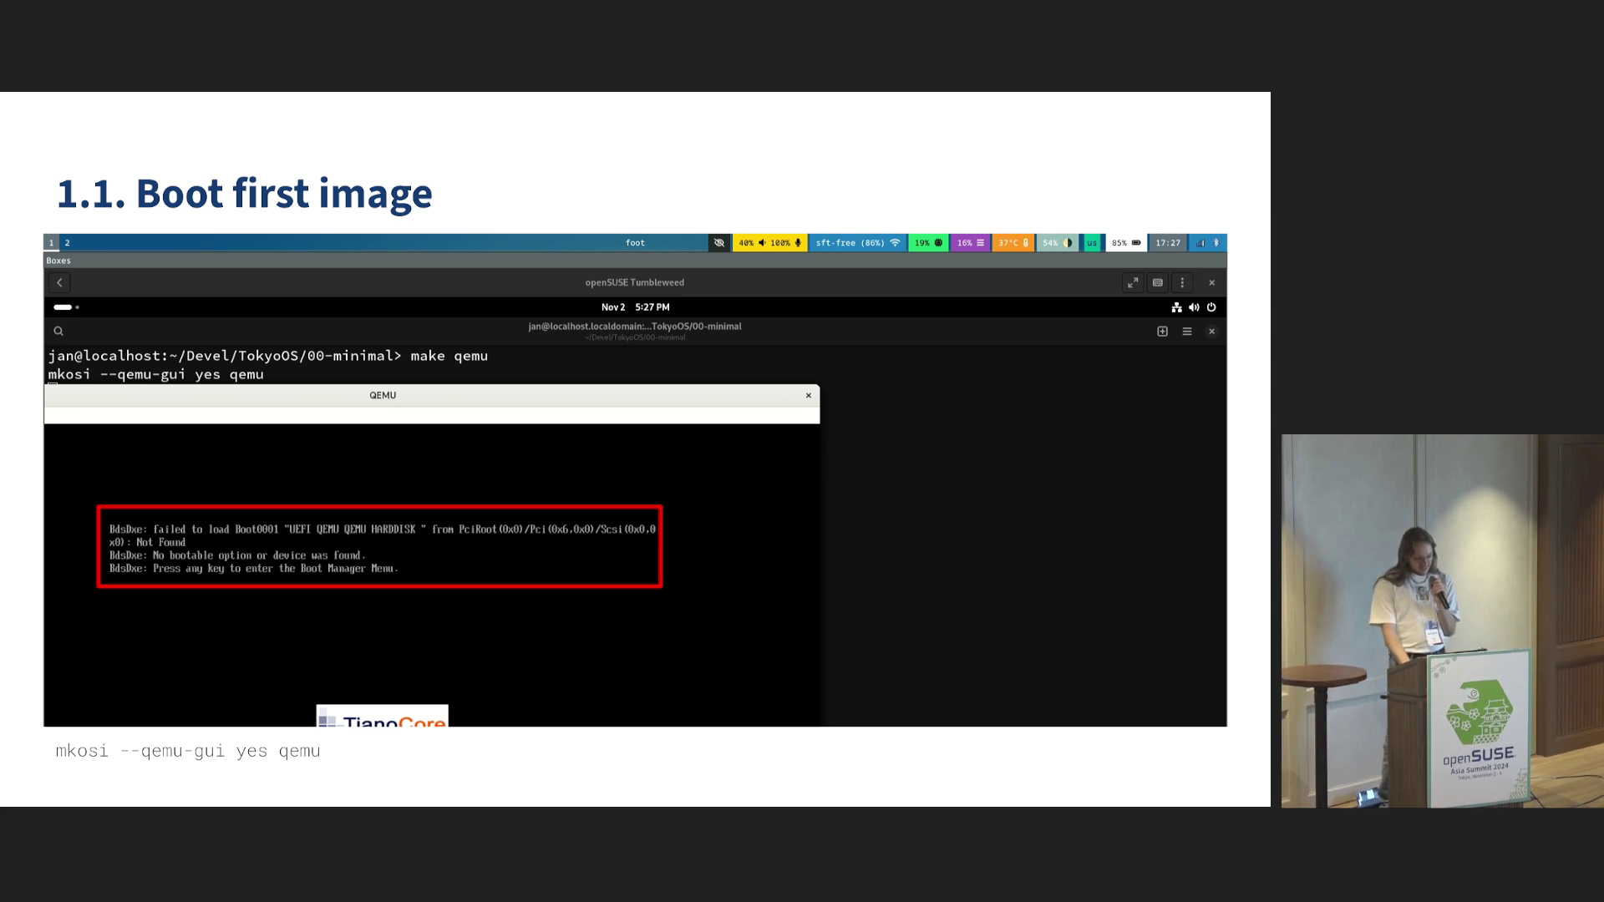
- Advance from '1.2. Inspect image' through the nspawn slide to '2.2. Add a Kernel'
{"action": "key", "text": "Right"}
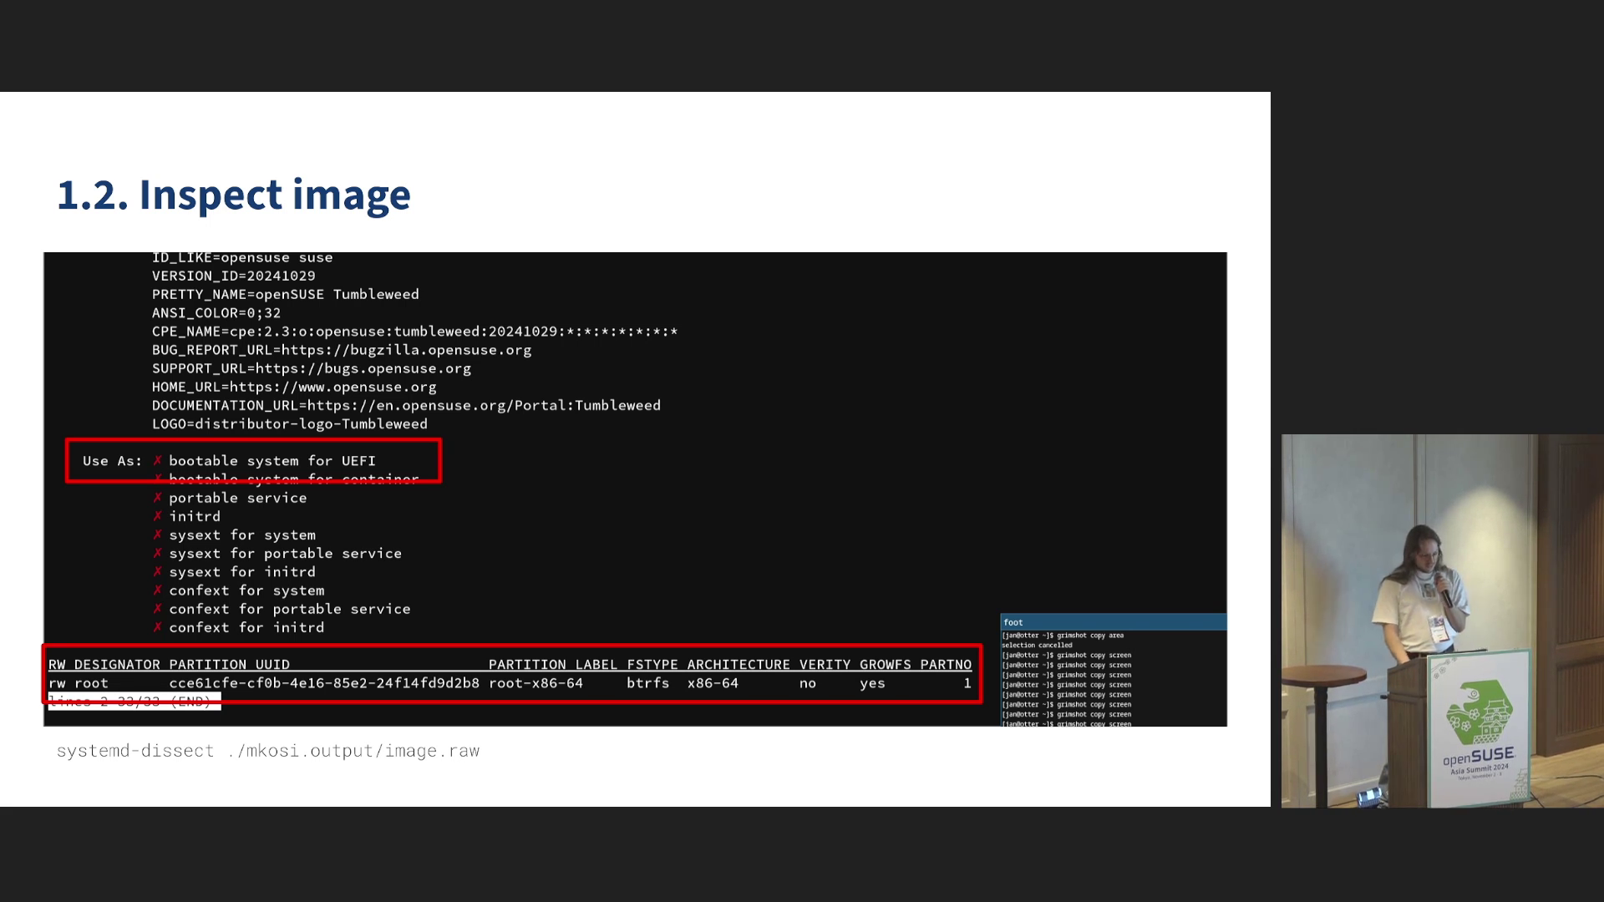
{"action": "key", "text": "Right"}
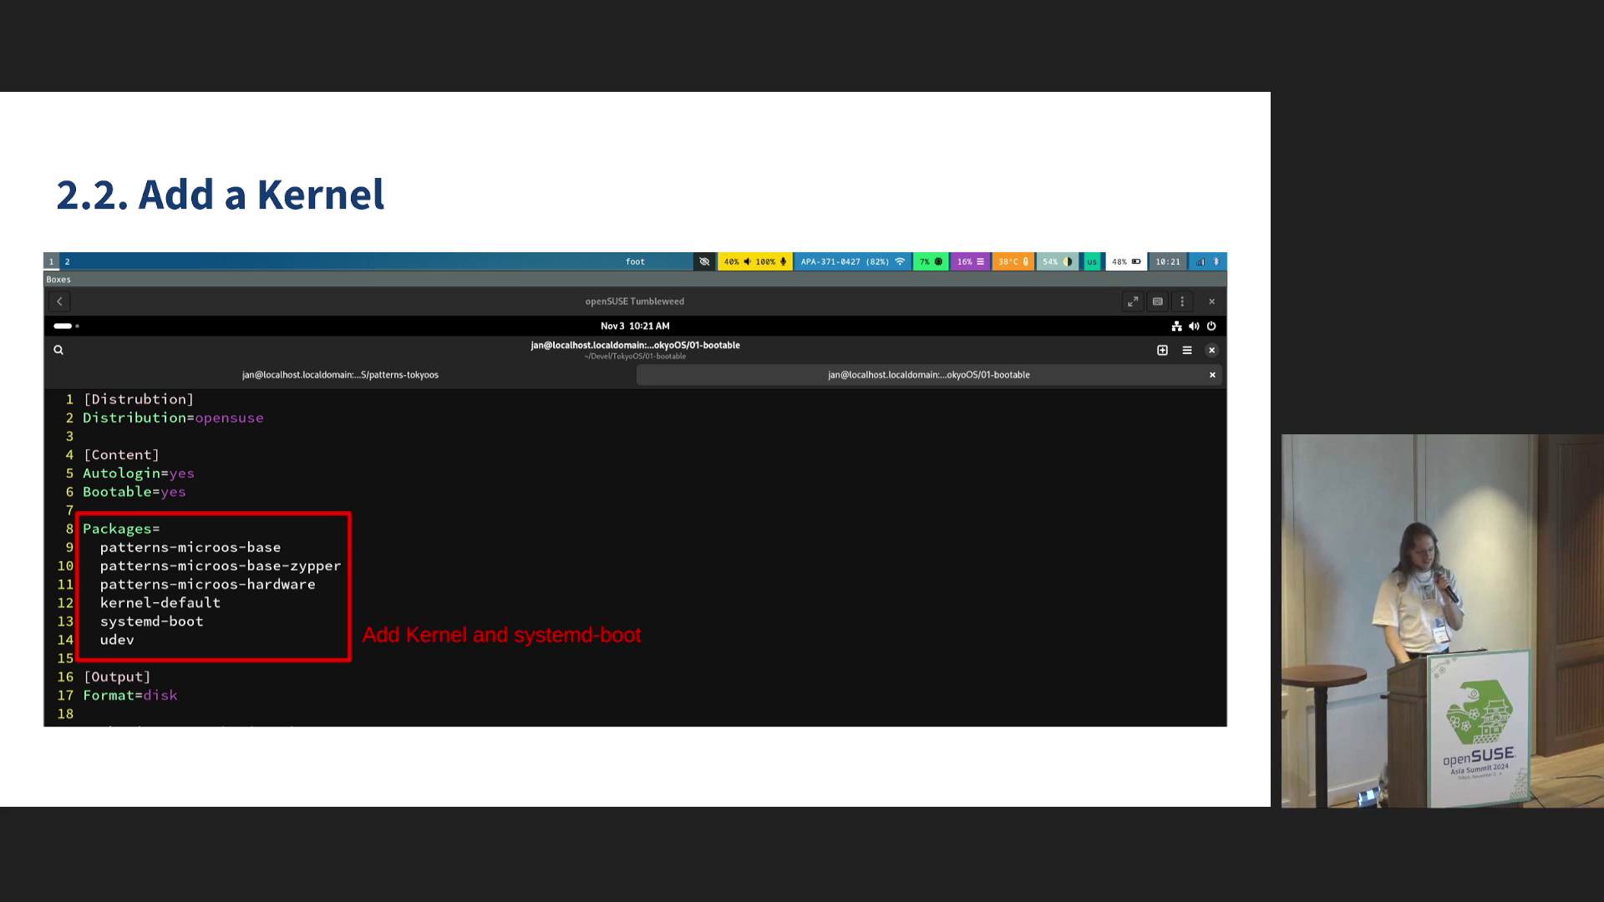
- Advance past '2.3. Inspect image' to the 'Your first pattern' section title
{"action": "key", "text": "Right"}
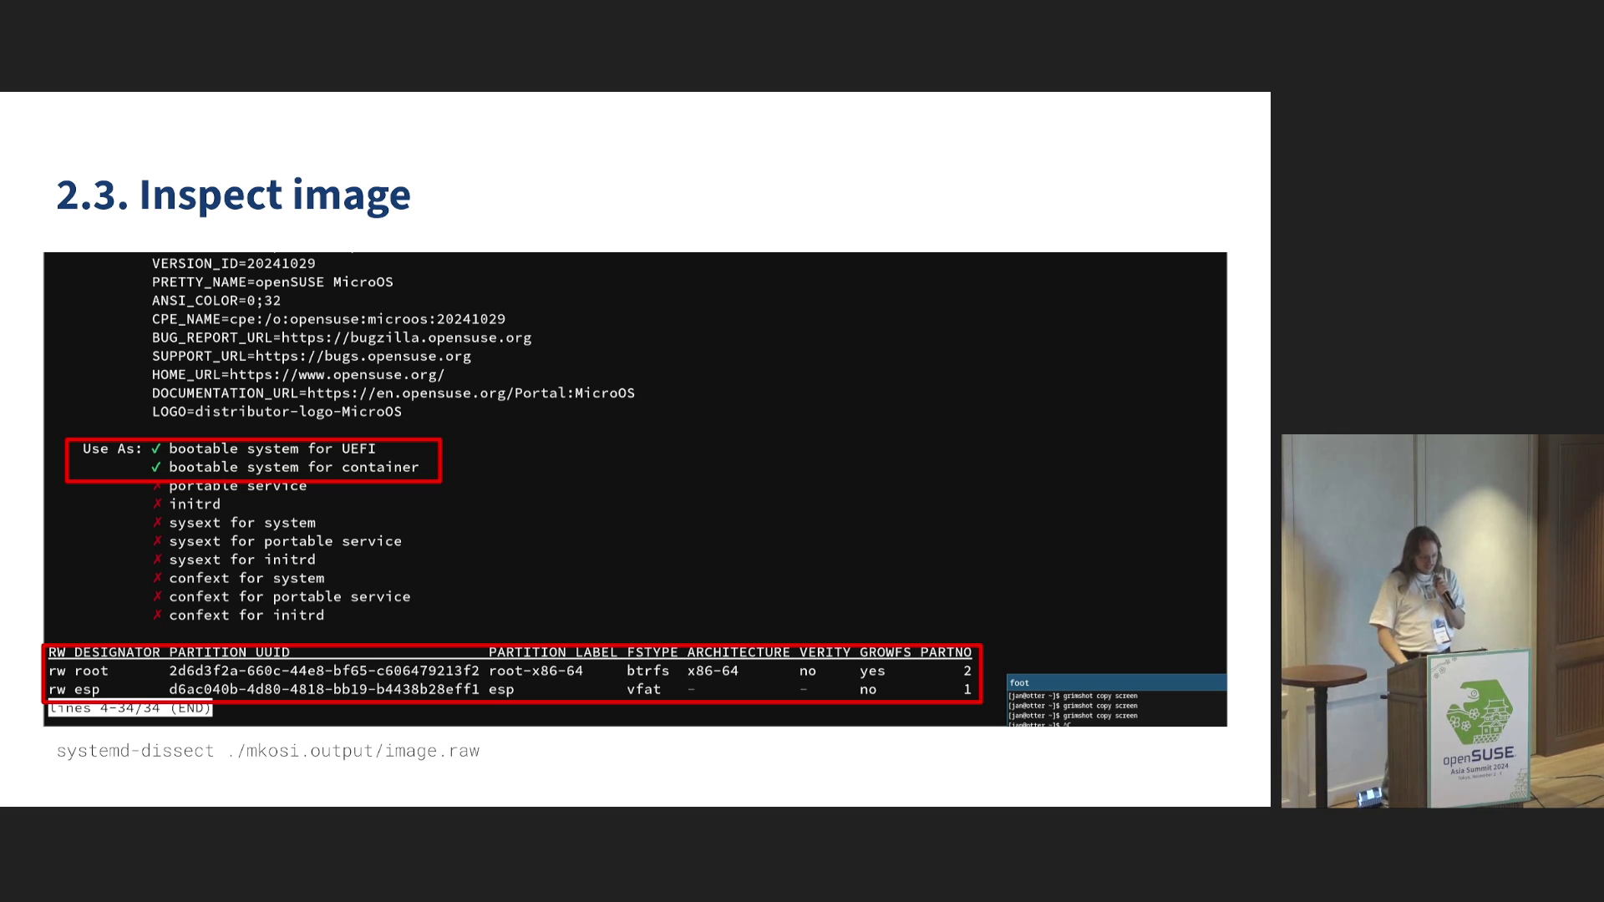
{"action": "key", "text": "Right"}
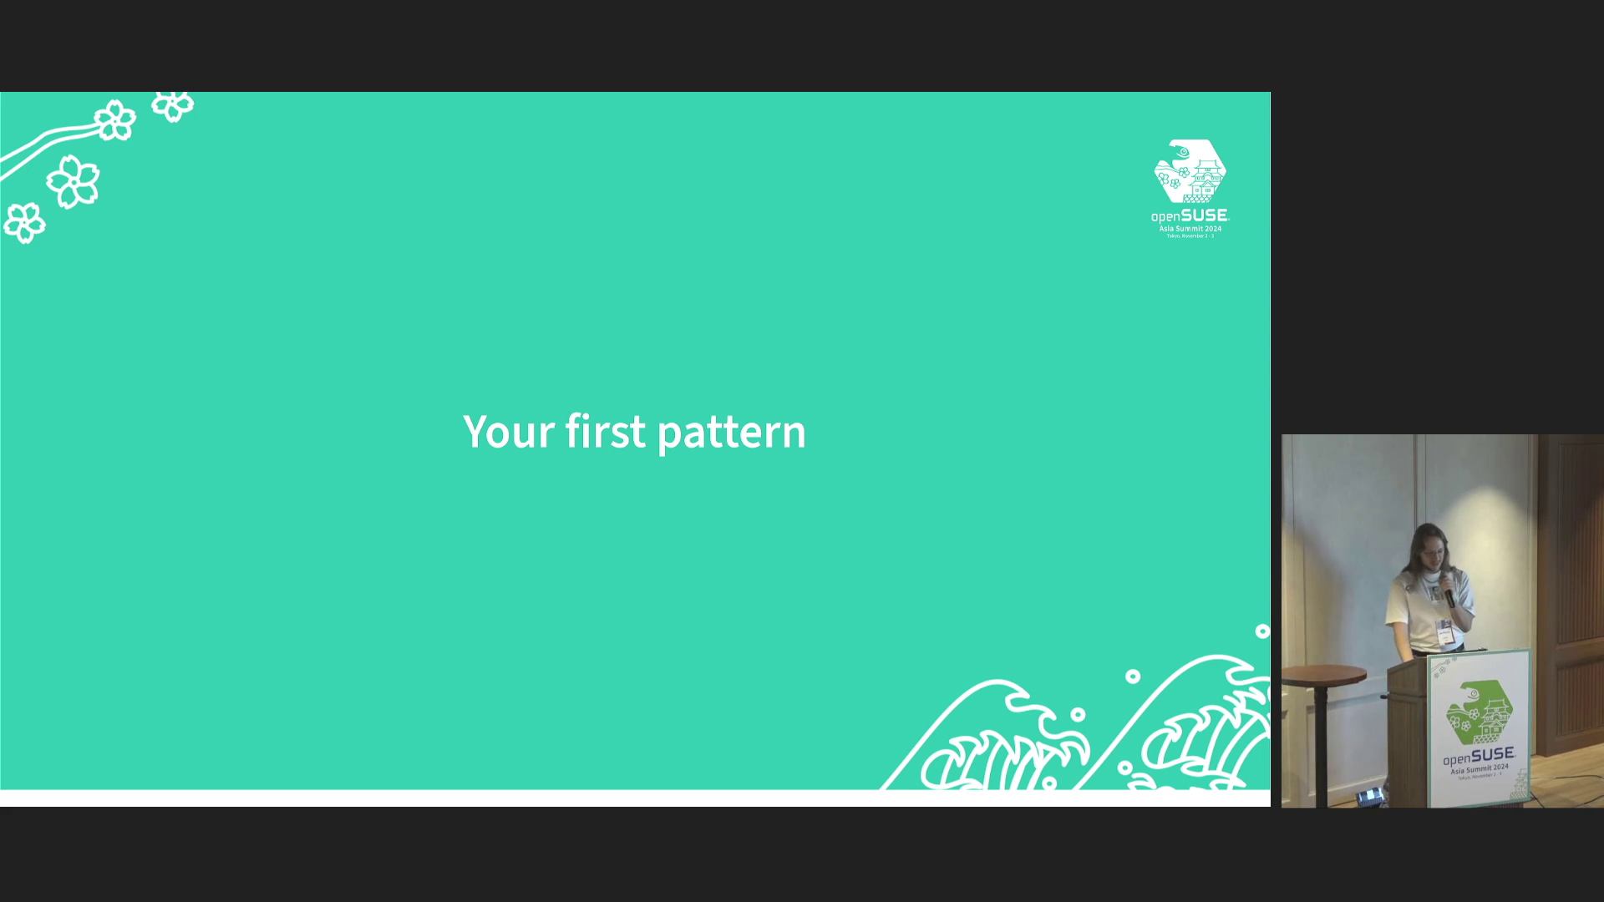
- Advance from 'Your first pattern' to '3.3. Checkout your home' with the osc checkout examples
{"action": "key", "text": "Right"}
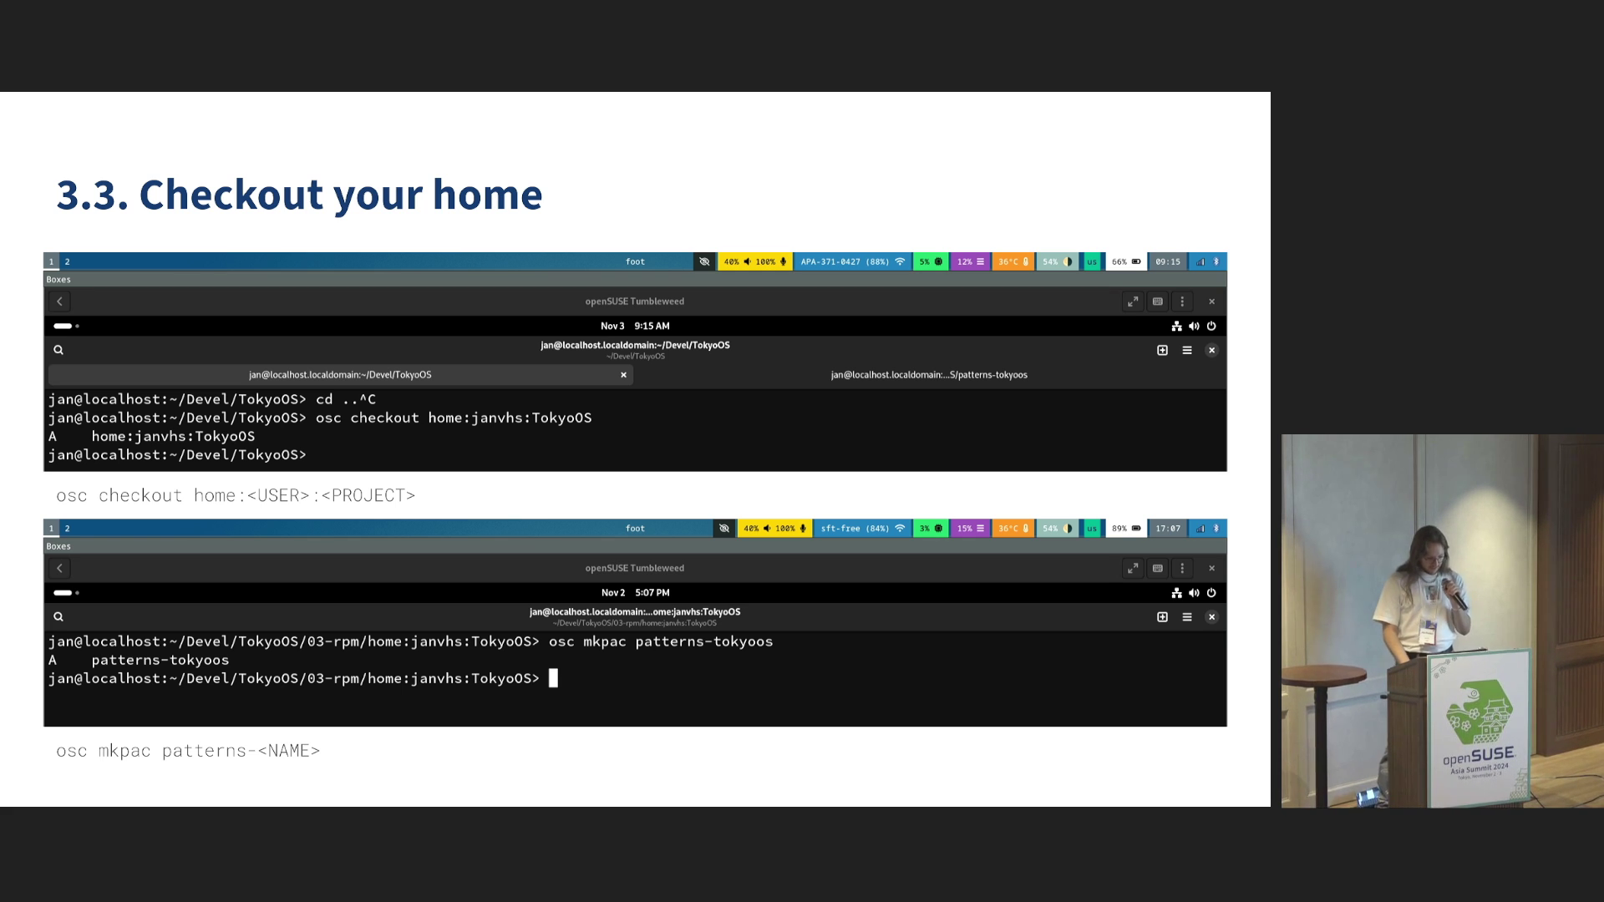
- Step through the '3.4. Write a pattern' spec code, then advance to '3.5. Fail to build lol'
{"action": "key", "text": "Right"}
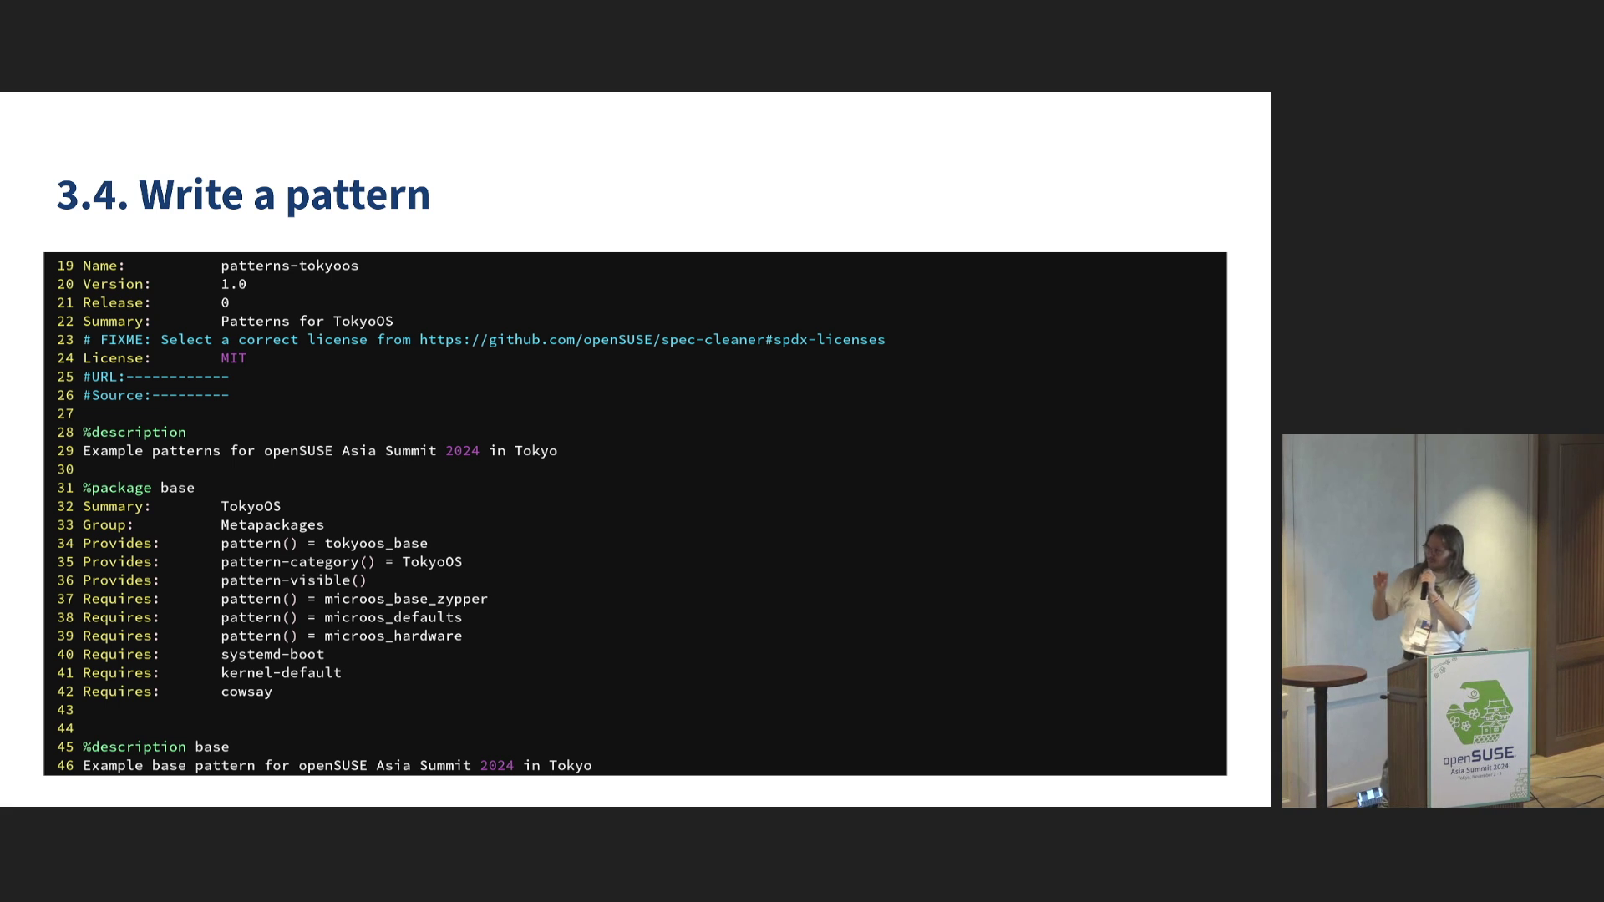
{"action": "key", "text": "Right"}
{"action": "key", "text": "Left"}
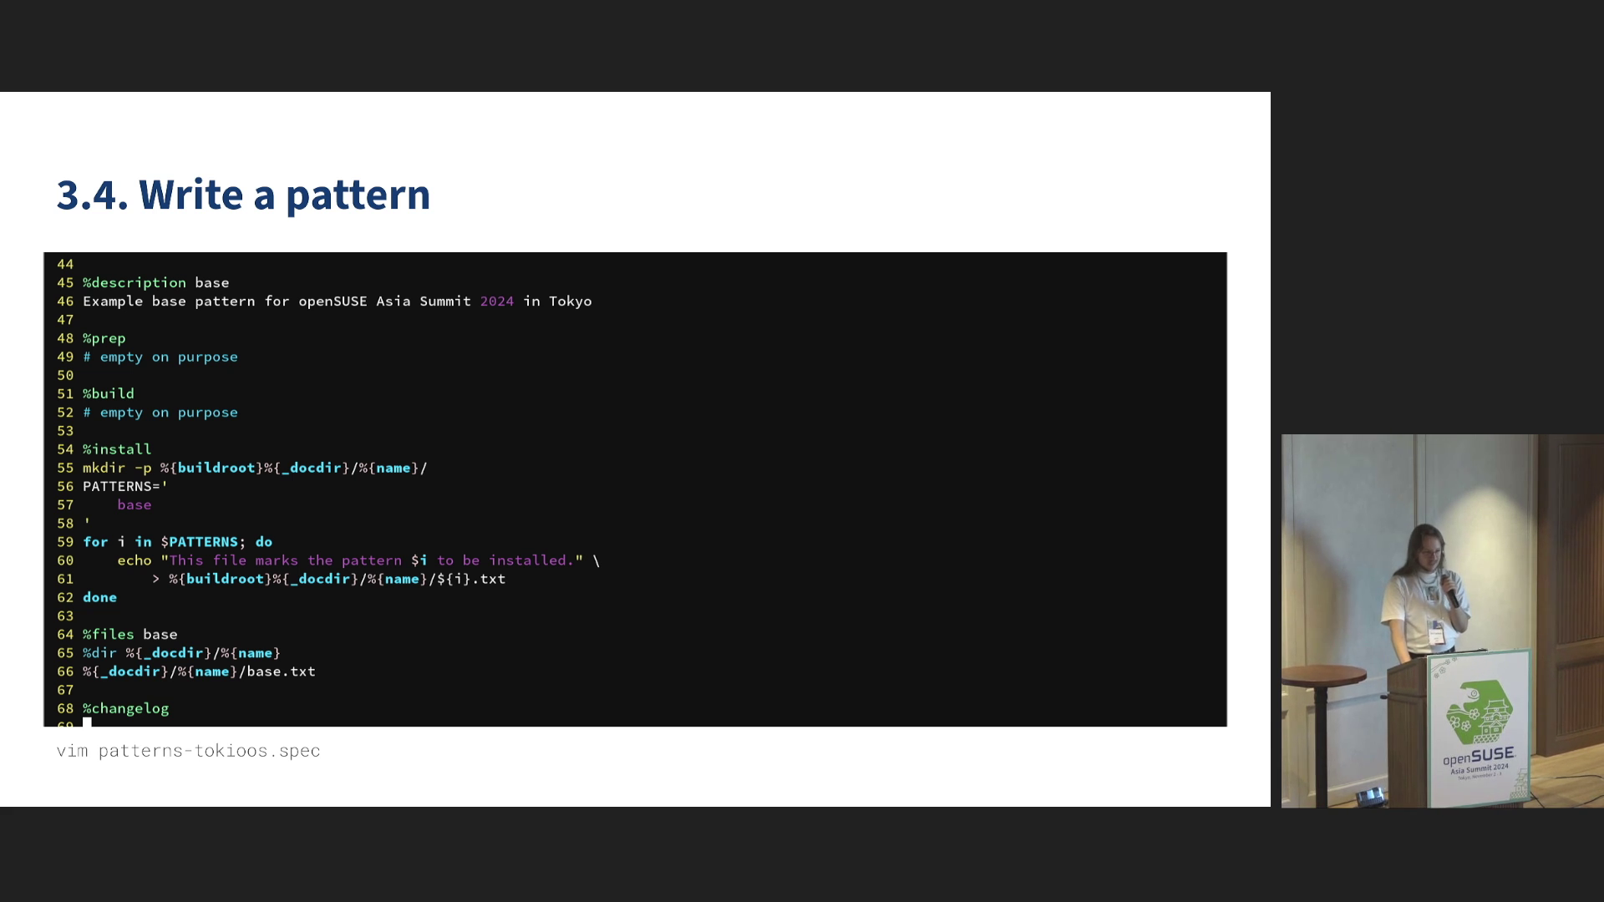
{"action": "key", "text": "Right"}
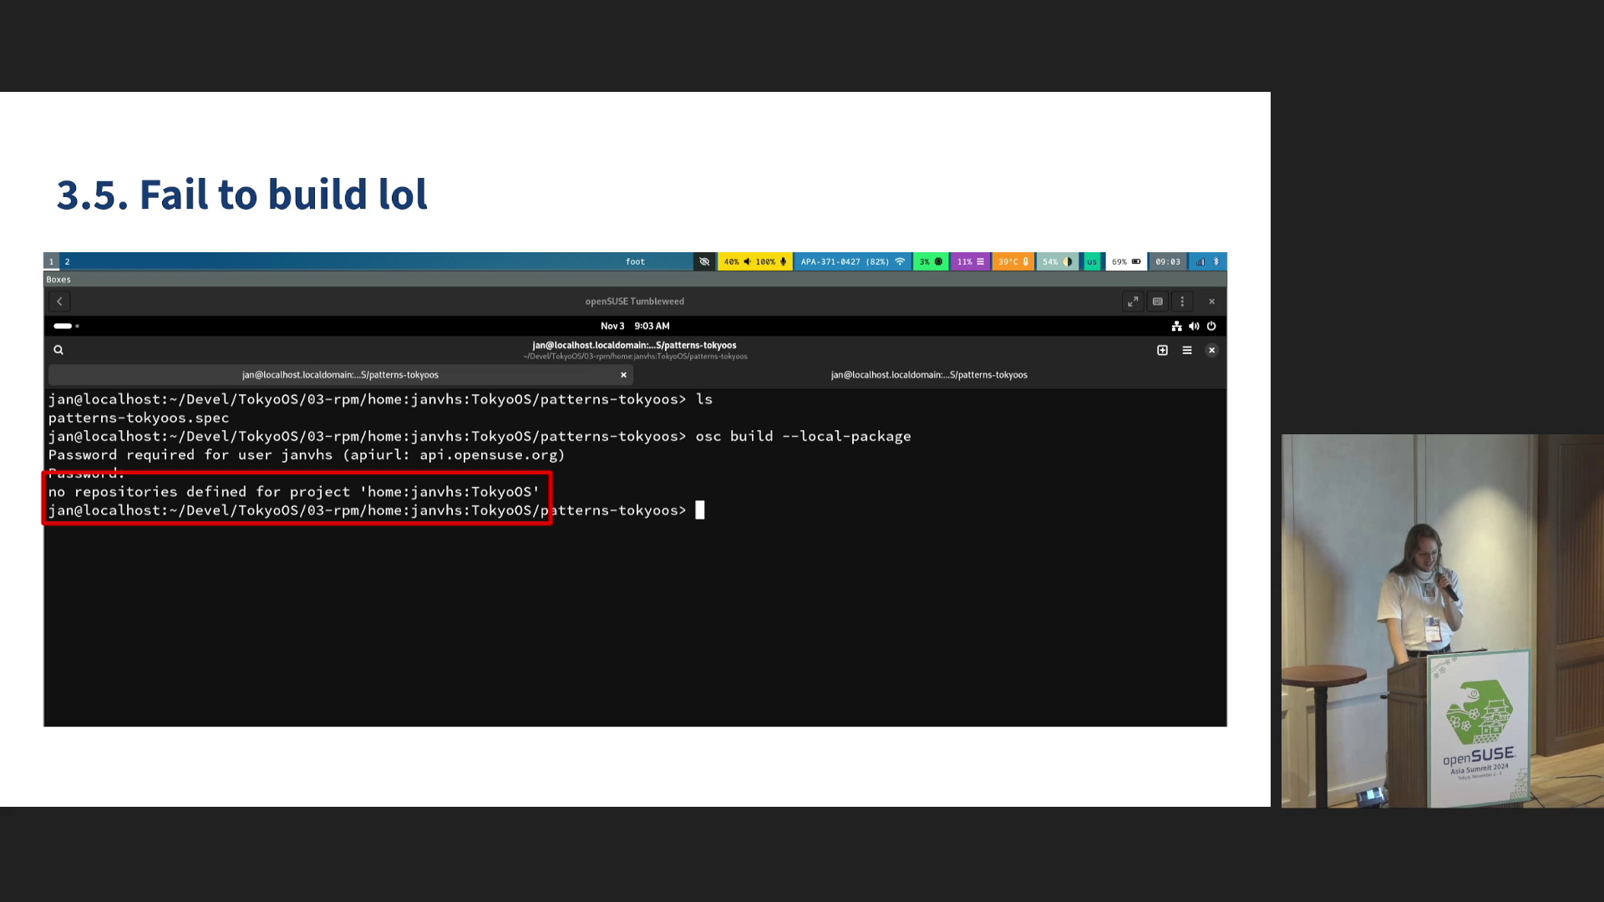
- Advance through '3.6. Repos like in Git???' and '3.6. So many distros' to '3.7. Commit to OBS'
{"action": "key", "text": "Right"}
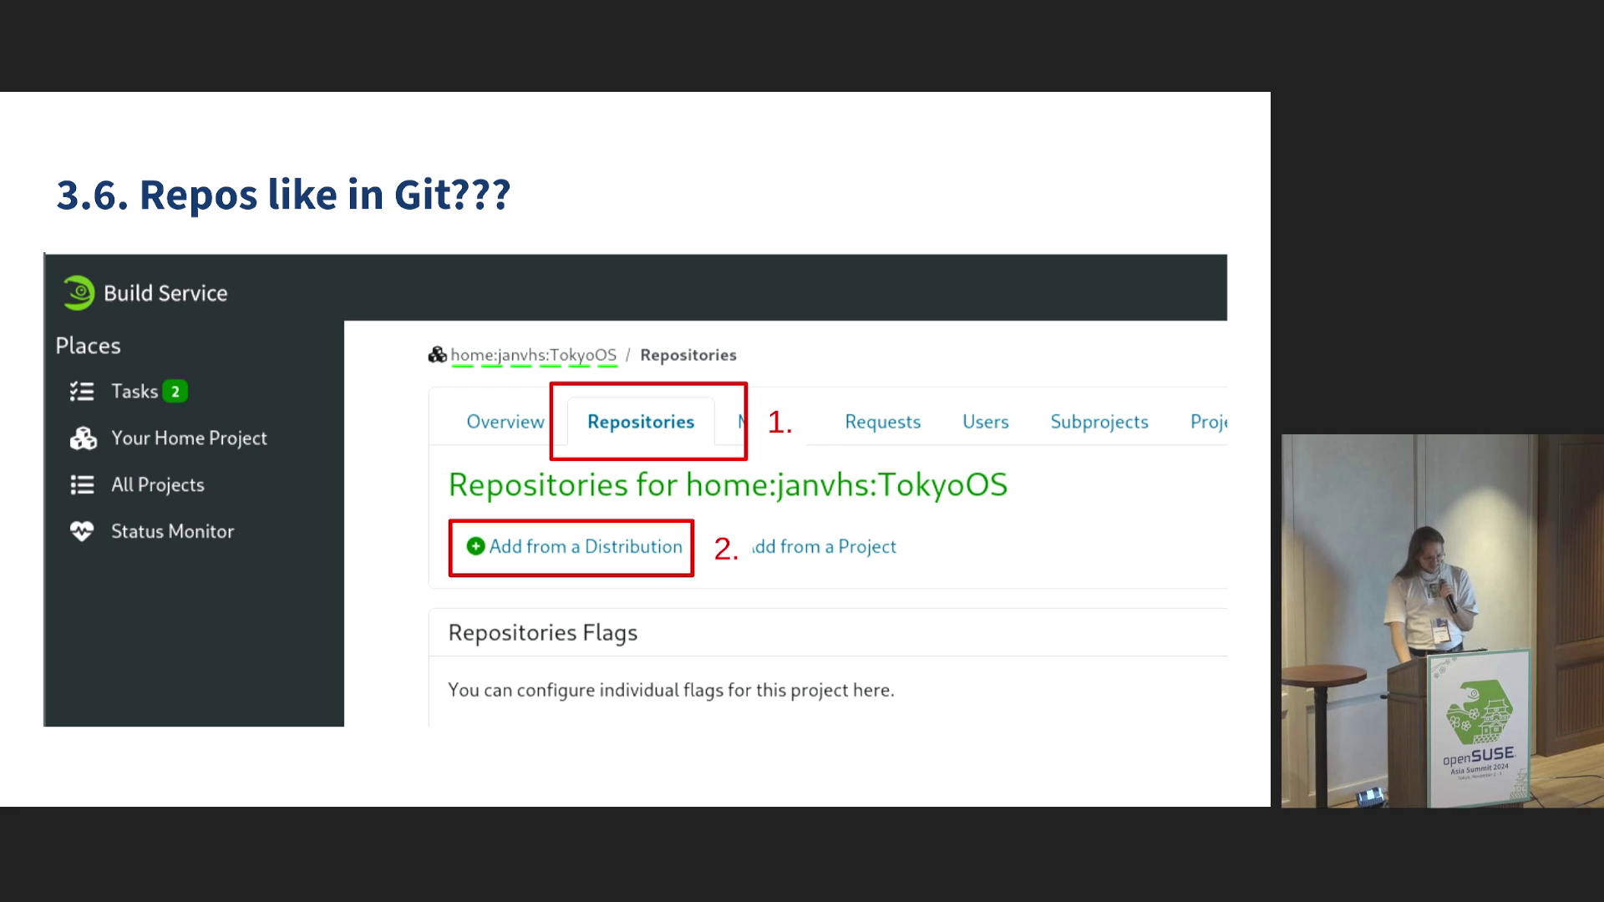
{"action": "key", "text": "Right"}
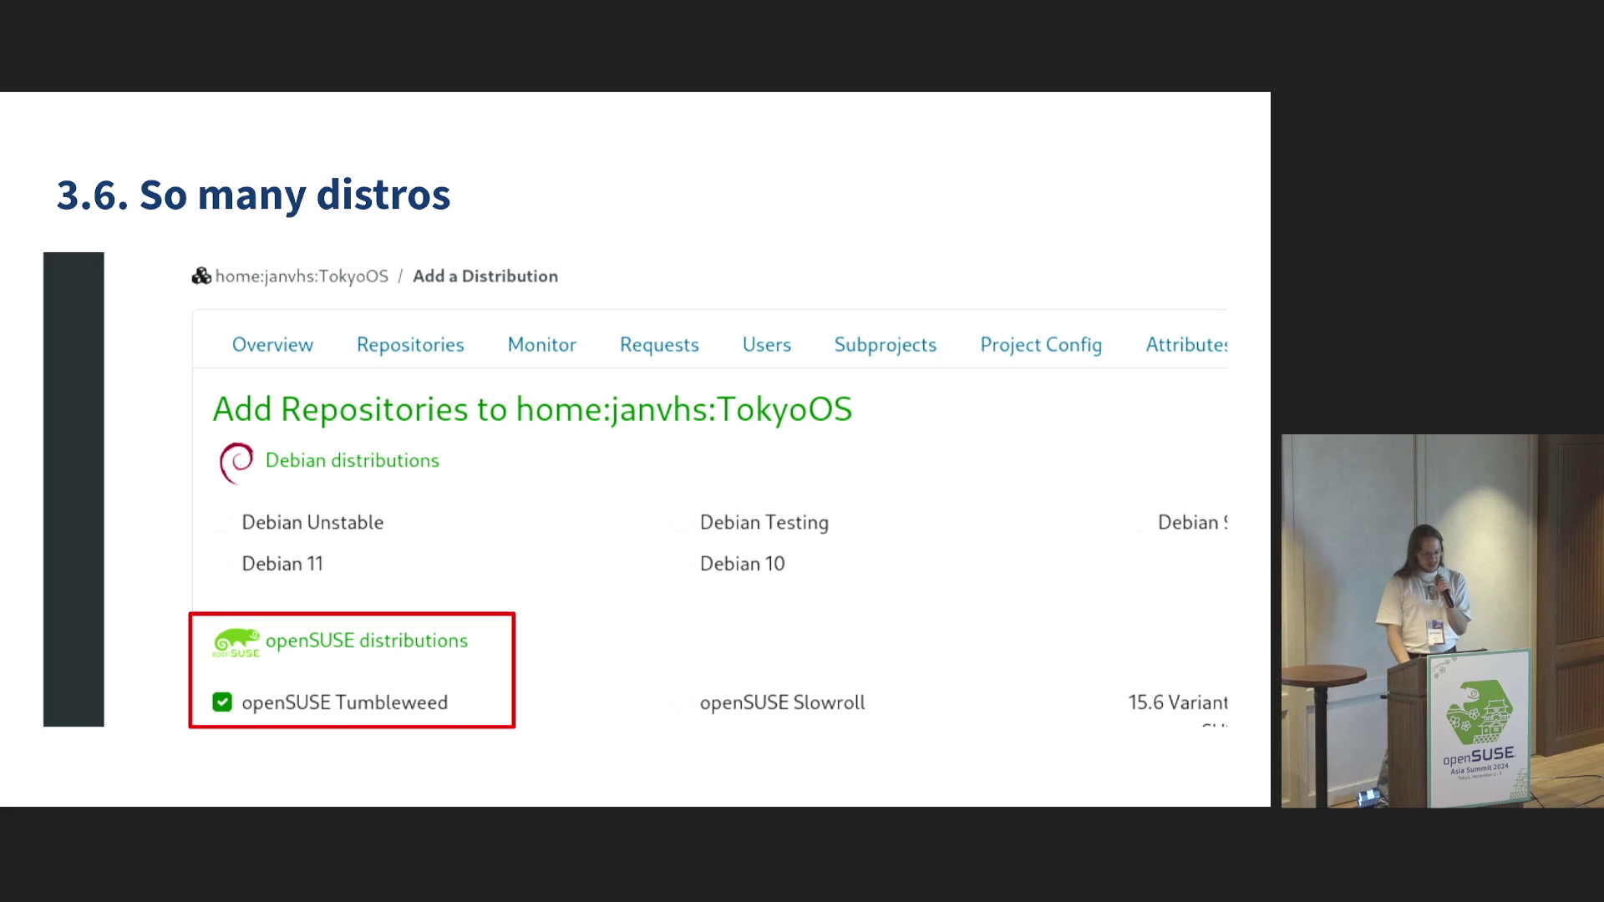
{"action": "key", "text": "Right"}
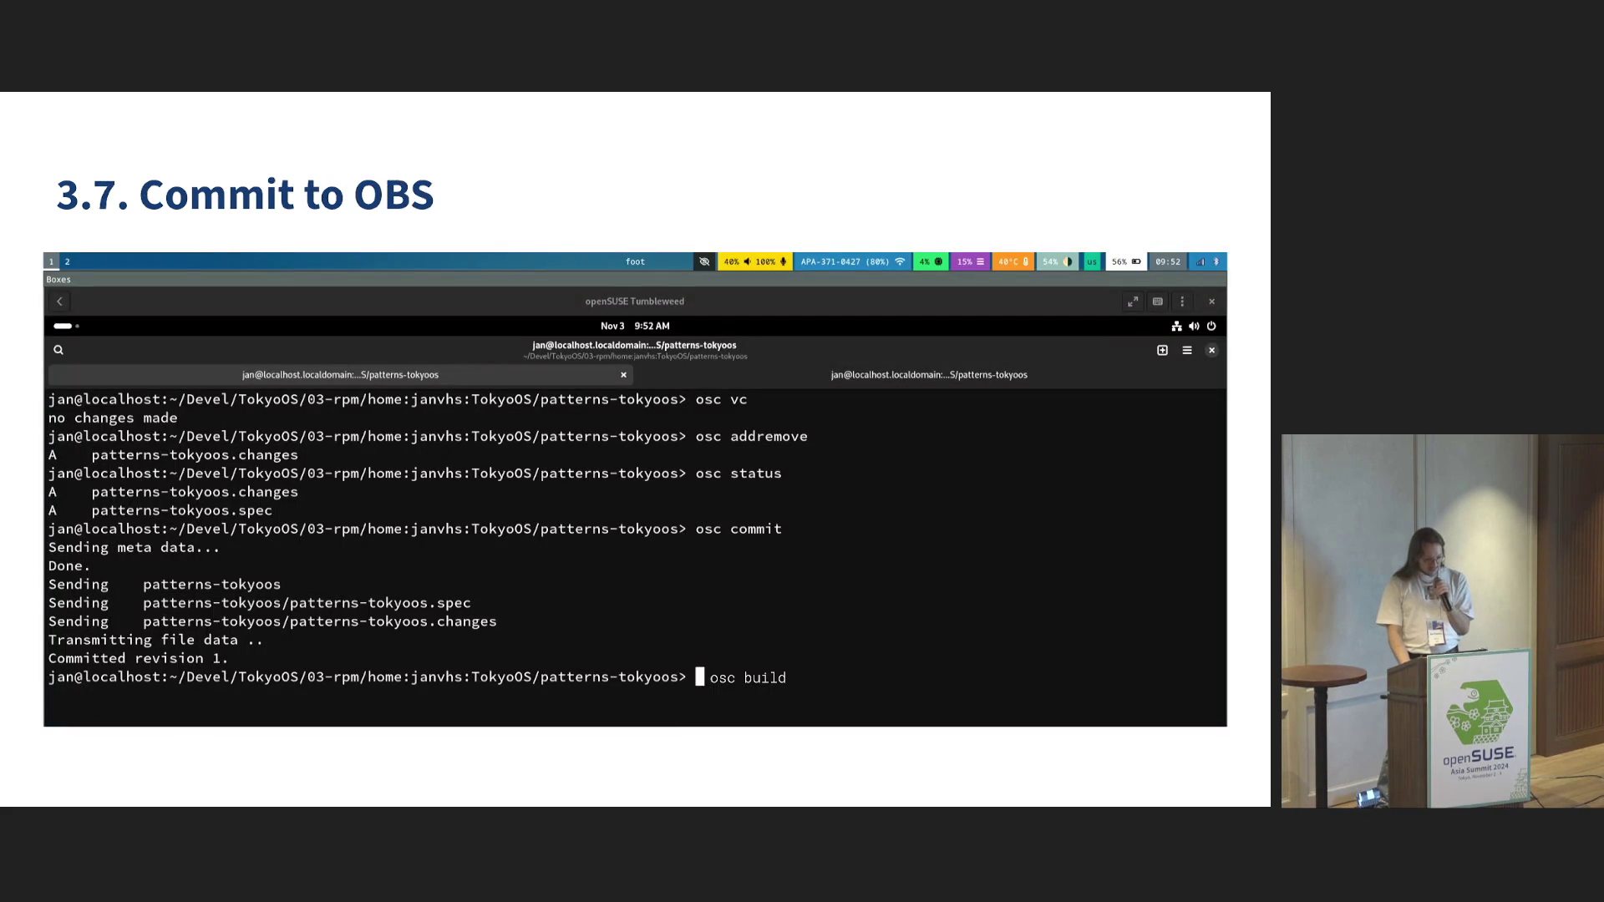